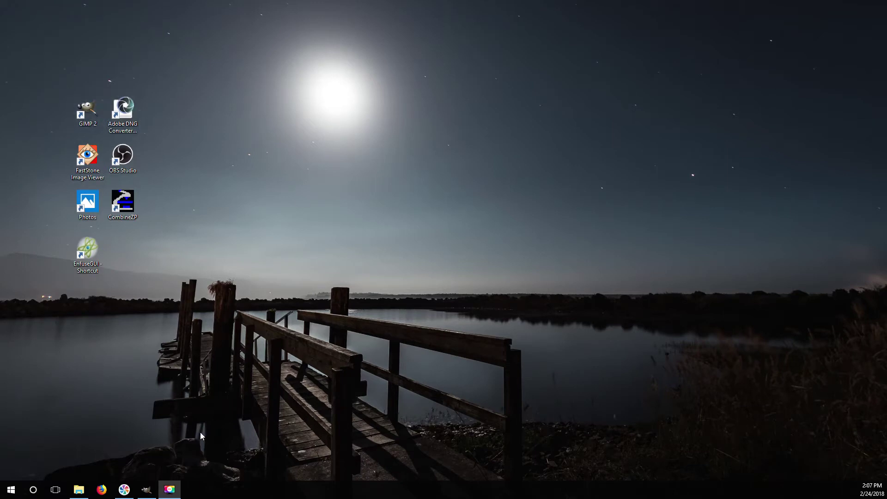
left_click(146, 491)
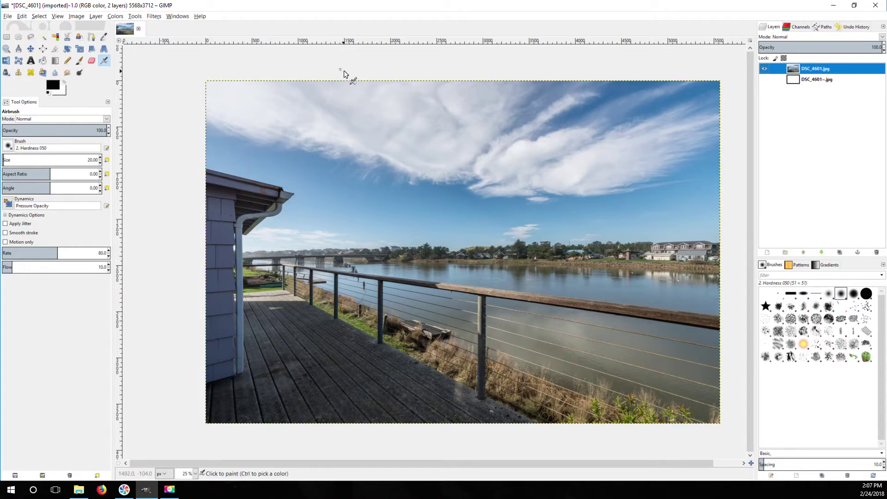
left_click(154, 17)
Launch G'MIC-Qt and preview the Conformal maps, Channel processing and Boost chromaticity filters
left_click(165, 225)
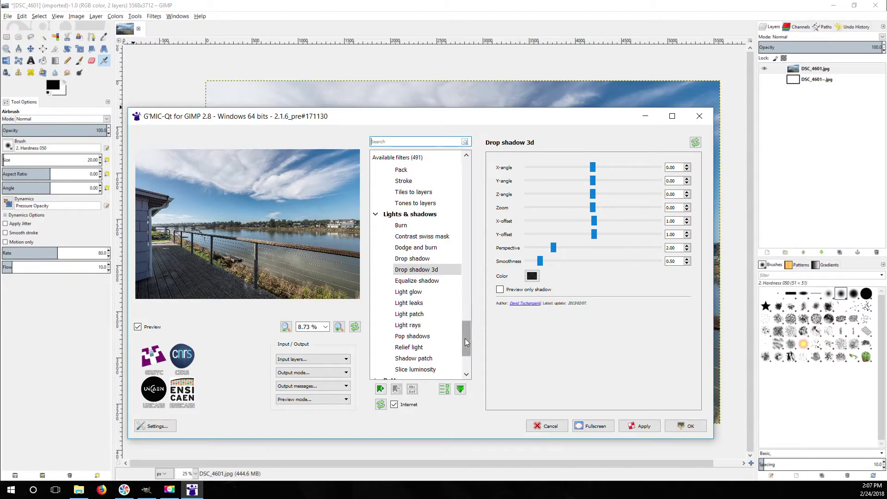
left_click_drag(465, 339, 467, 175)
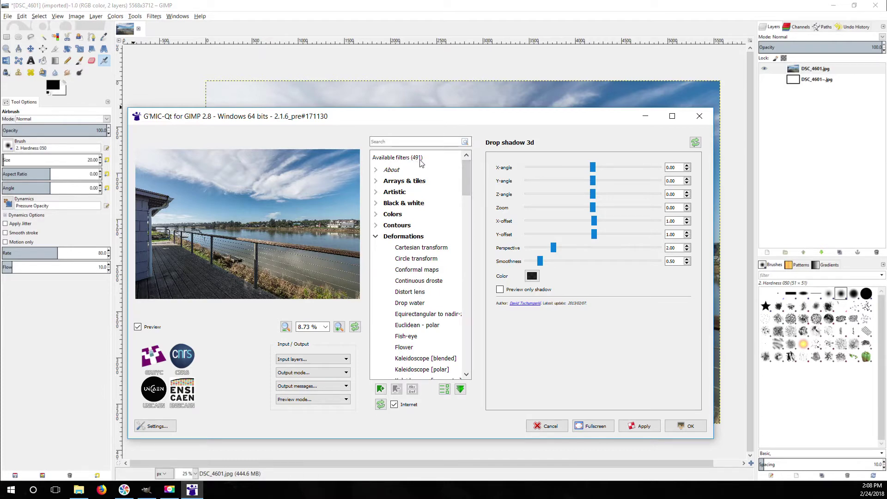
left_click(422, 270)
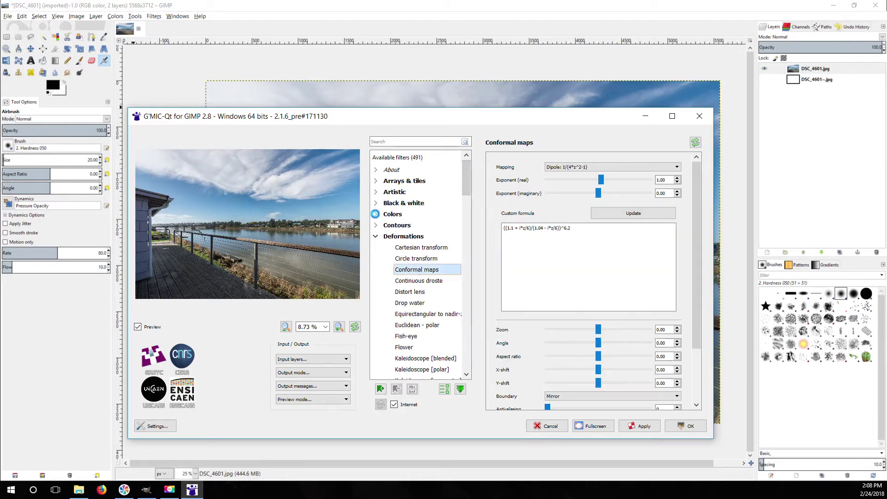
left_click(376, 215)
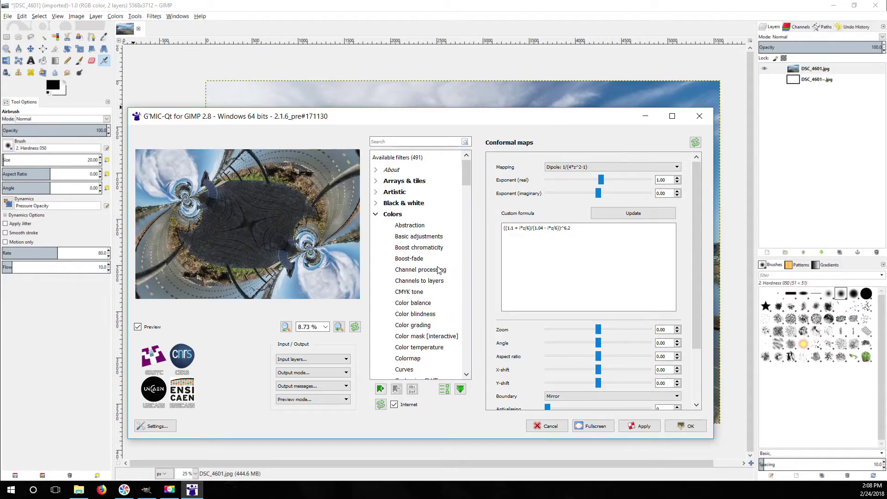
left_click(419, 270)
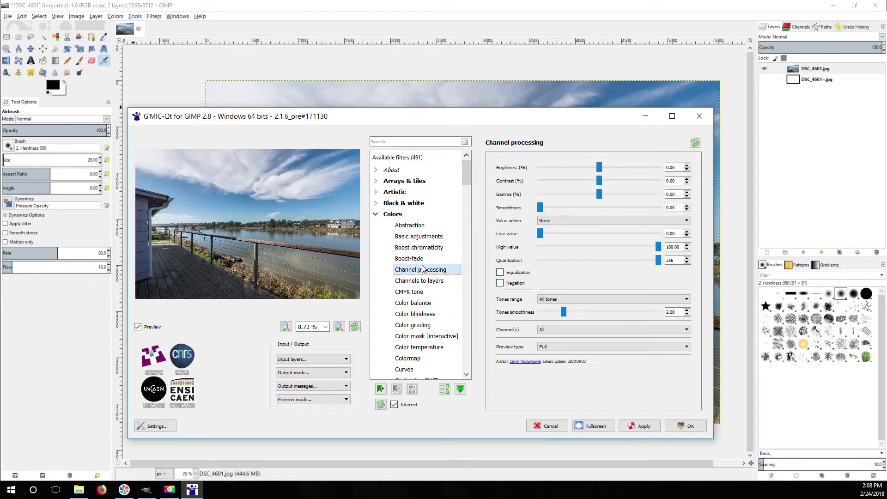
left_click(419, 248)
Preview Darken sky and Curves, then load the Artistic Brushify filter
scroll(426, 285, "down", 2)
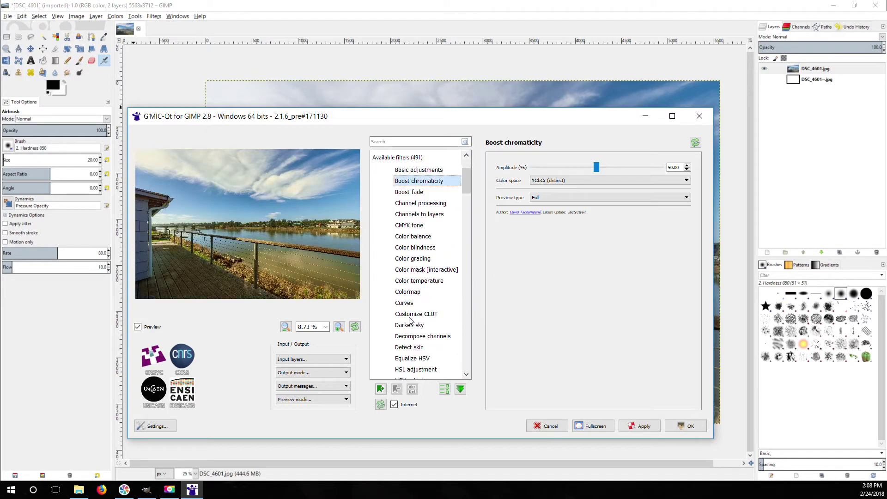
left_click(413, 325)
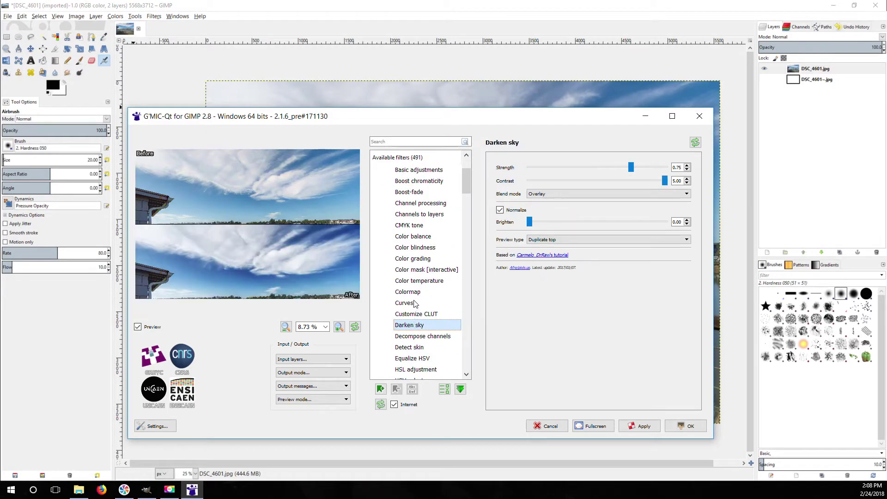
left_click(405, 303)
scroll(419, 292, "up", 2)
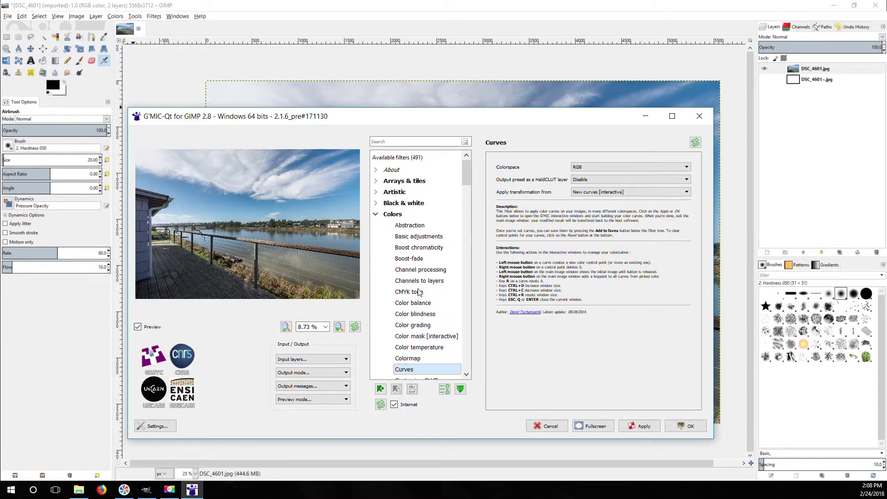
left_click(377, 192)
left_click(410, 259)
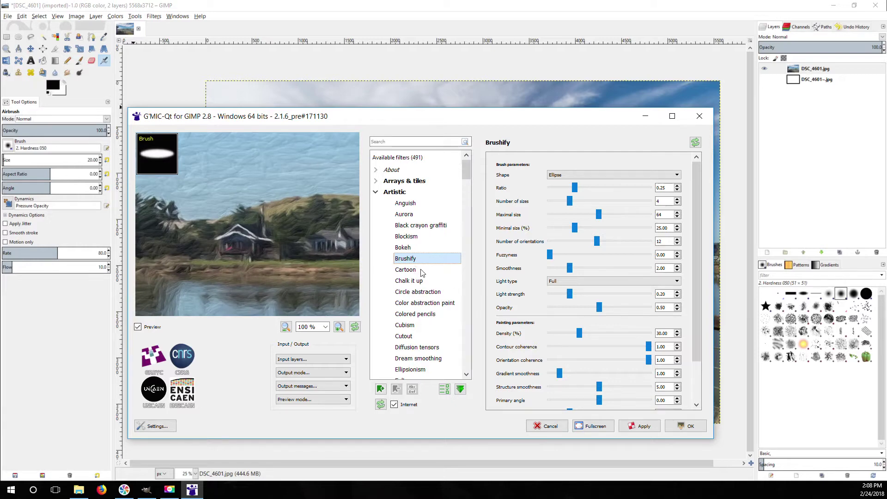
Preview the Cartoon, Chalk it up and Circle abstraction filters, then close G'MIC-Qt unapplied
left_click(420, 270)
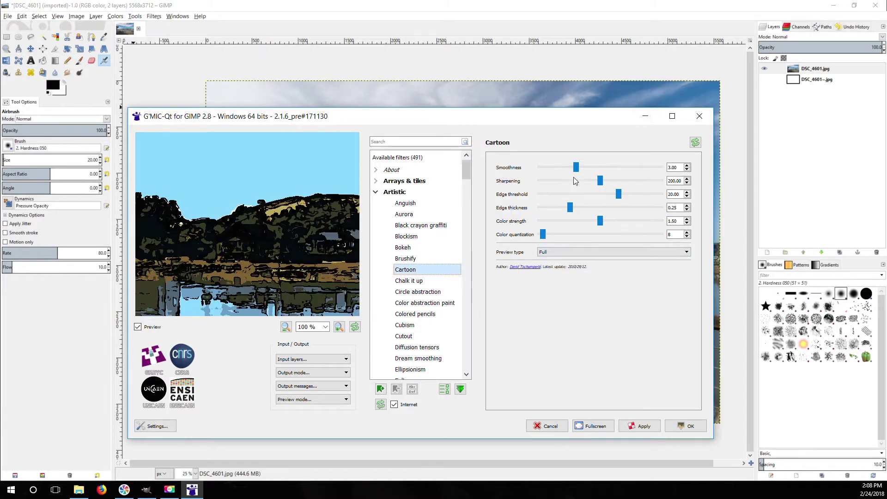
left_click(441, 281)
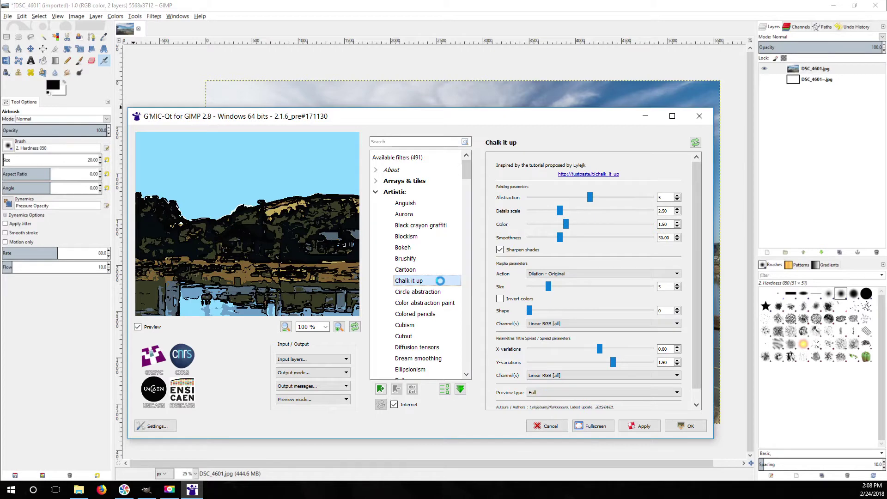
left_click(439, 292)
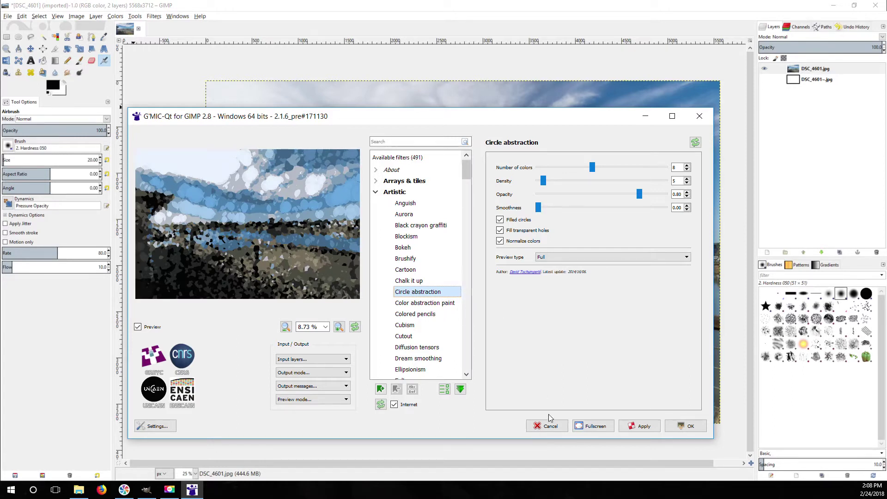
left_click(700, 116)
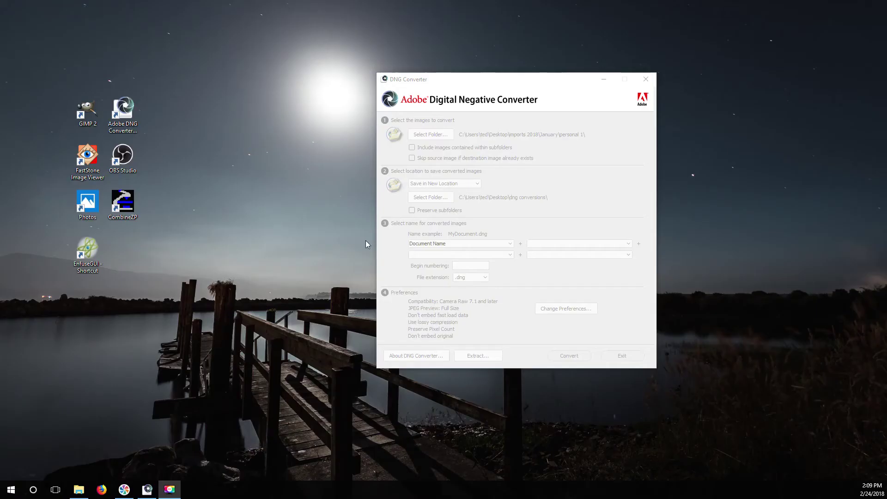
Shift the DNG Converter window slightly to the left
left_click_drag(505, 79, 464, 79)
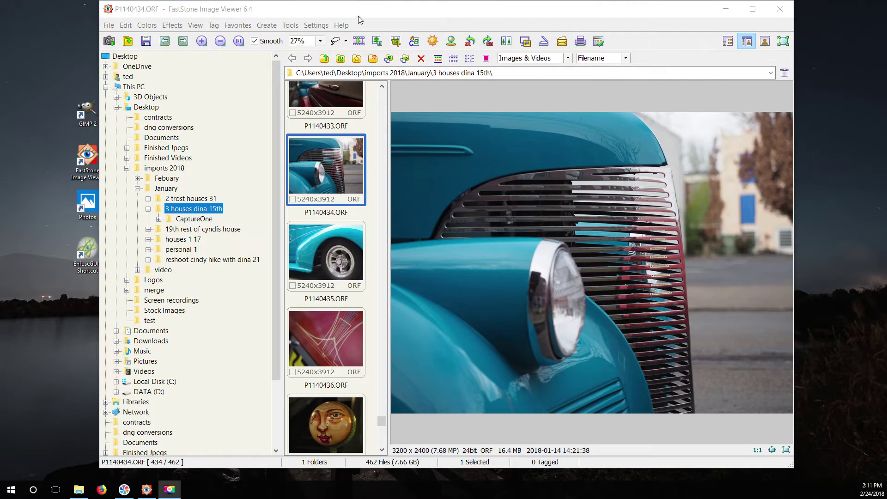
Reposition the FastStone window and browse the car grille, P1140436 and P1140439 photos
left_click_drag(375, 10, 344, 288)
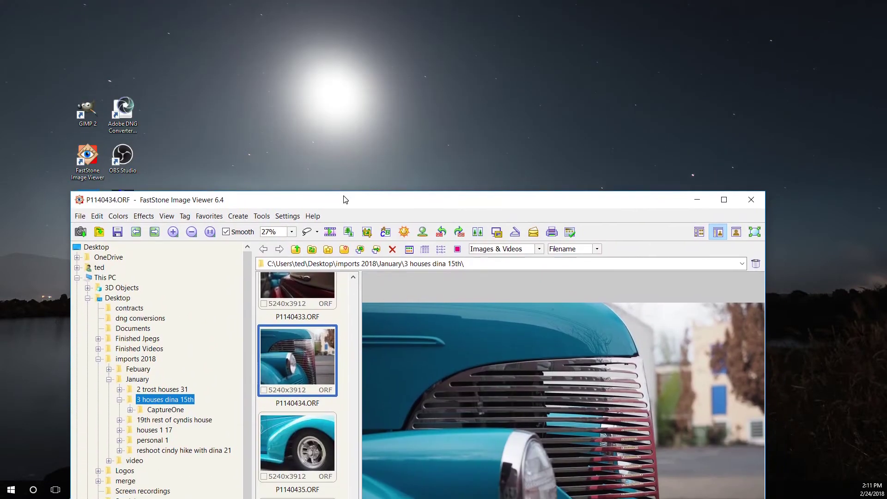
left_click_drag(343, 200, 378, 12)
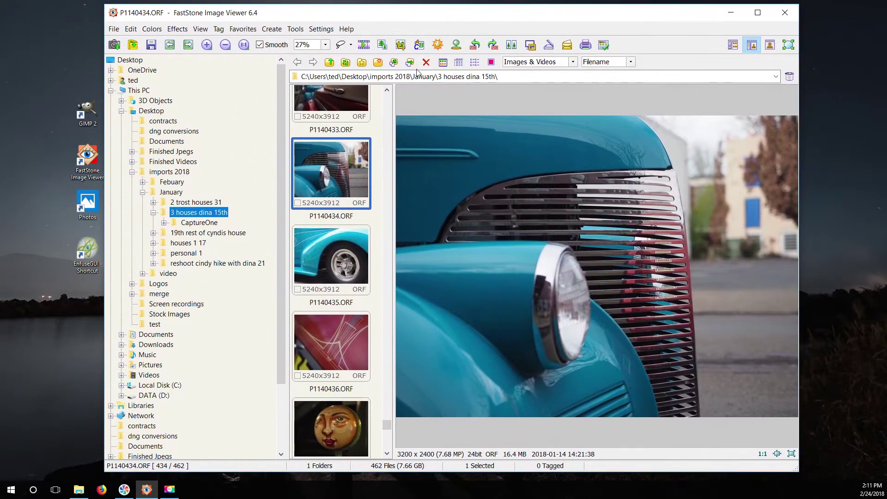
left_click(658, 242)
left_click(581, 284)
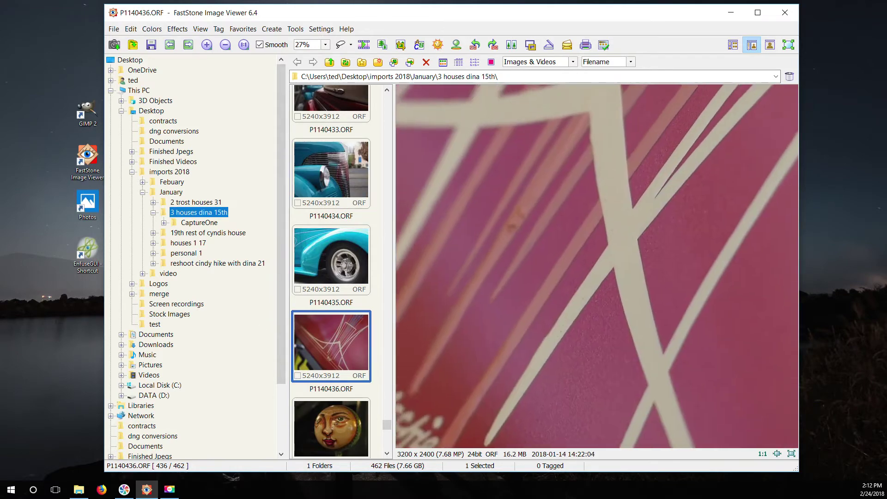
scroll(367, 401, "down", 5)
left_click(335, 222)
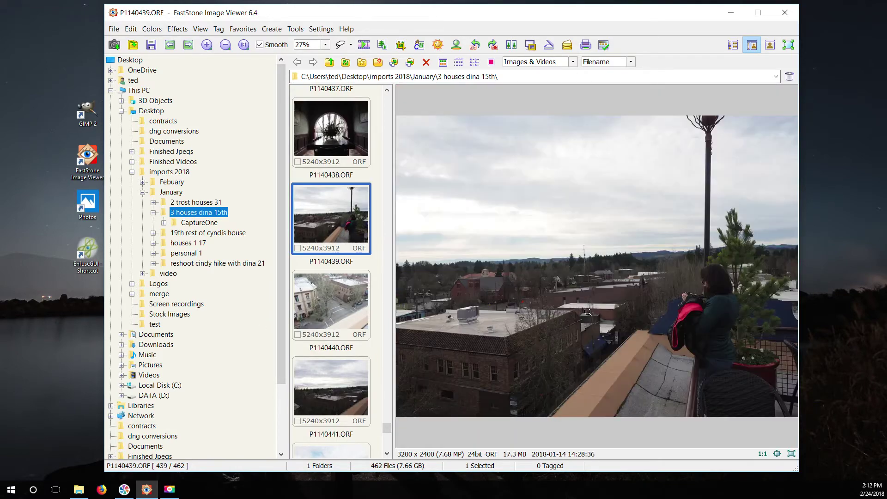
Open P1140430, fit the gasoline sign in view, tag it and show tagged files only
scroll(336, 199, "up", 5)
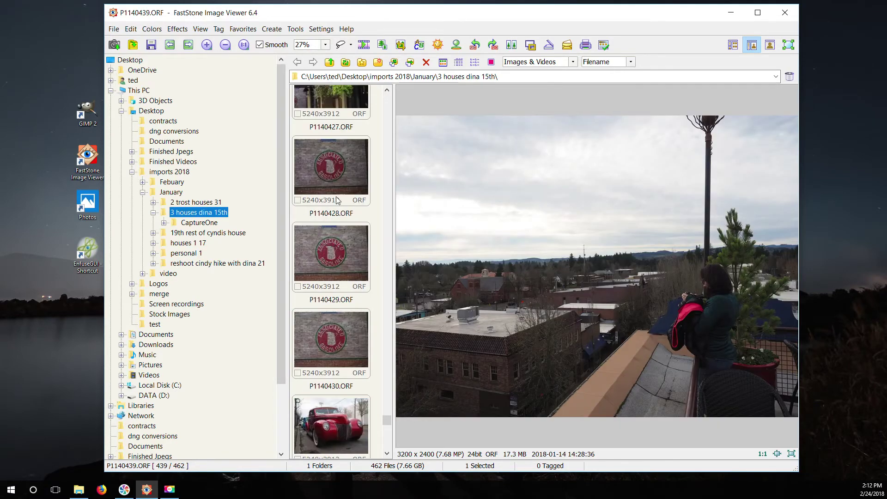
left_click(336, 199)
left_click(336, 337)
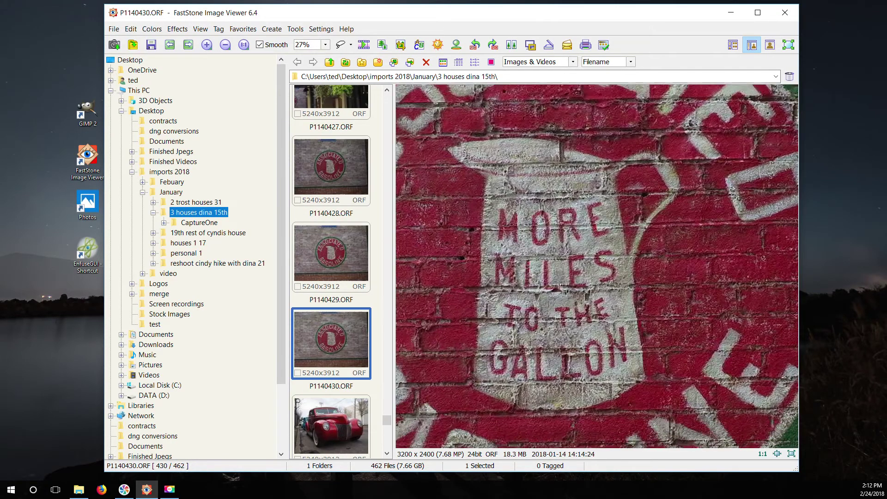
left_click(603, 268)
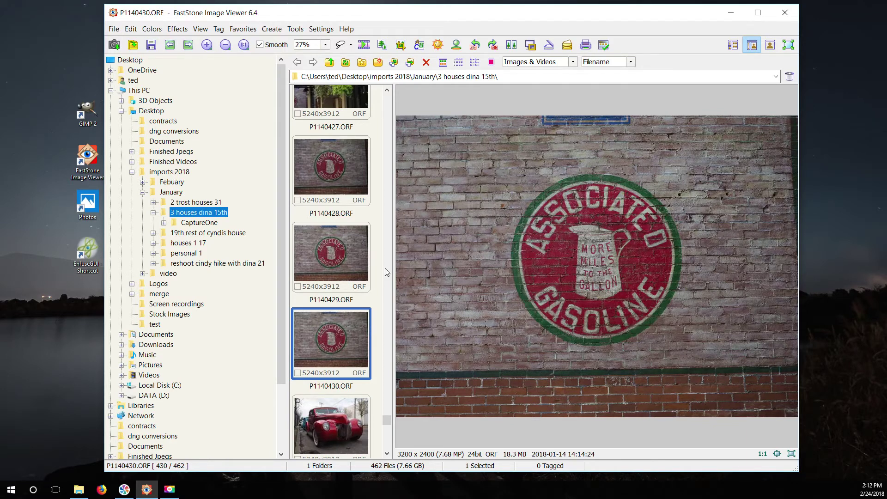
key("grave")
key("ctrl+grave")
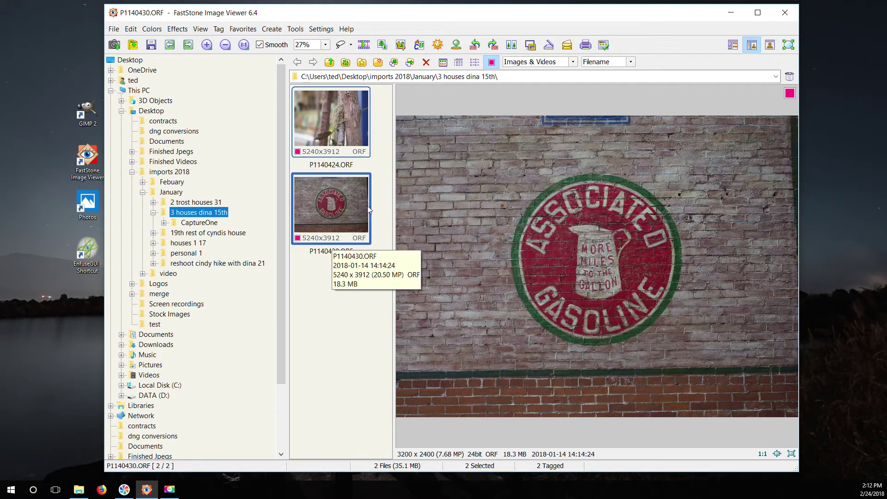
Compare tagged photos P1140424 and P1140430, panning the moss close-up and ending on the gasoline sign
left_click(331, 332)
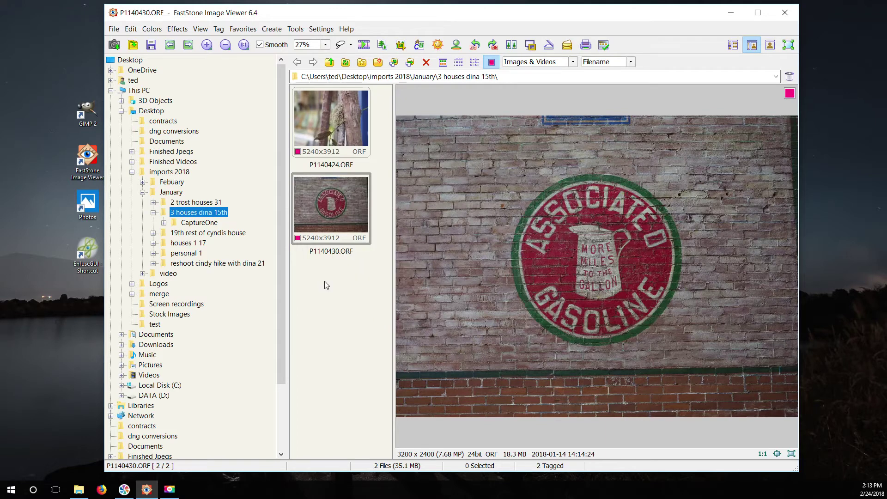
left_click(340, 122)
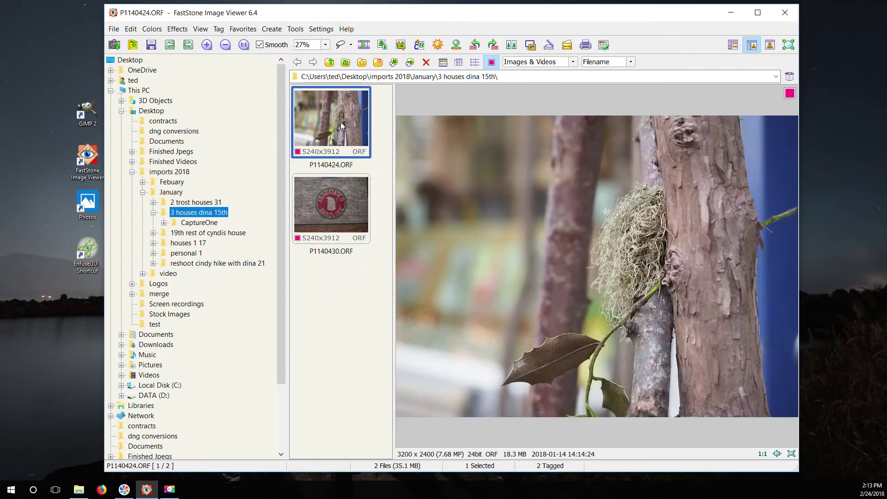
left_click(335, 216)
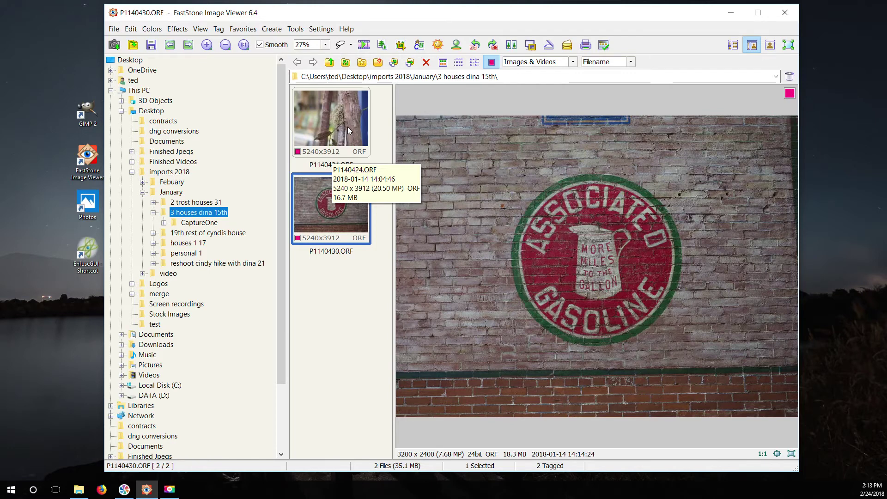
left_click(347, 126)
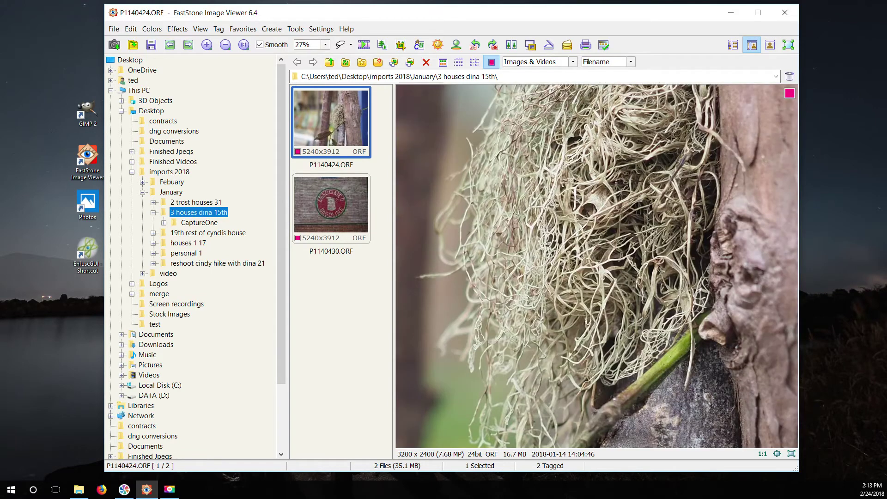
left_click_drag(628, 267, 553, 240)
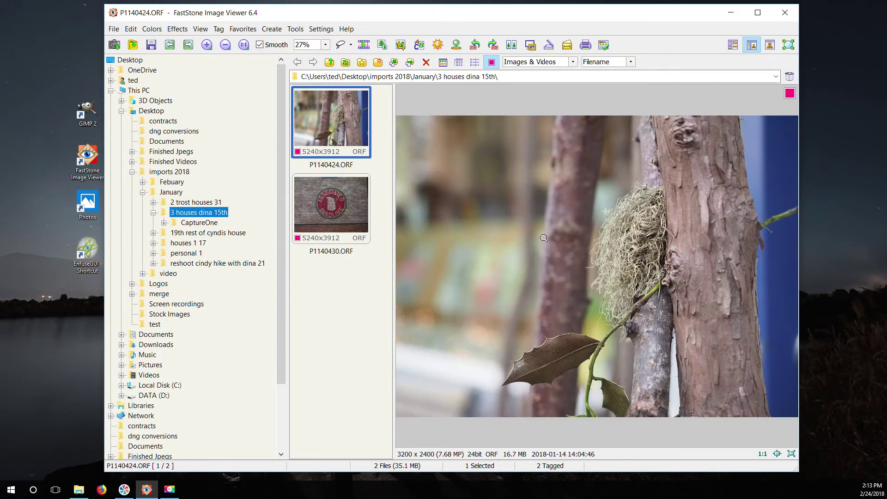
left_click(343, 205)
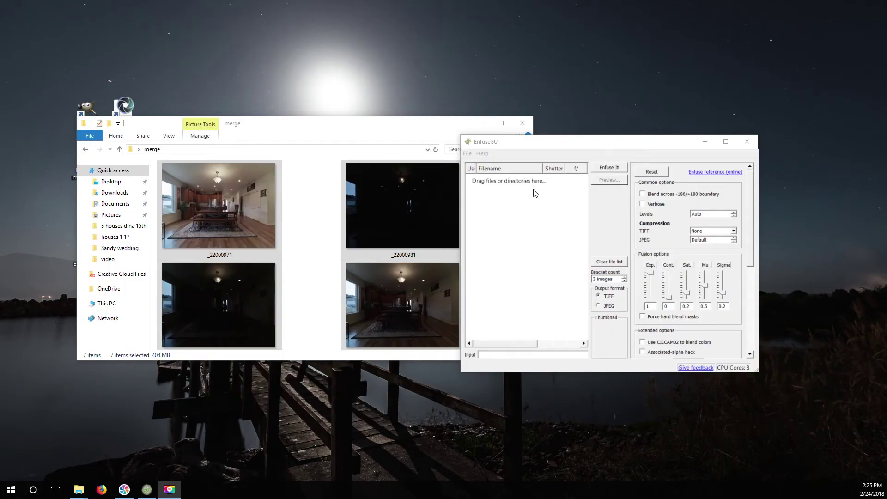
Place EnfuseGUI beside the merge folder and drop the seven bracketed exposures into its list
left_click_drag(567, 146, 680, 138)
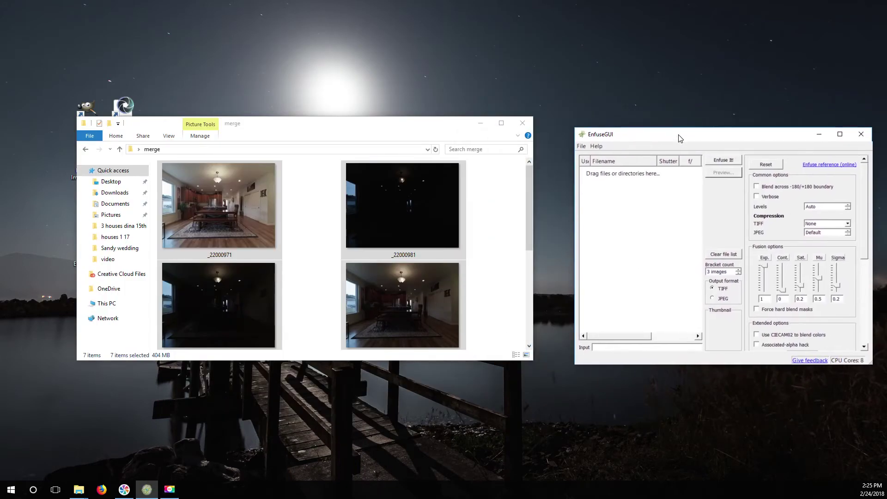
left_click(469, 128)
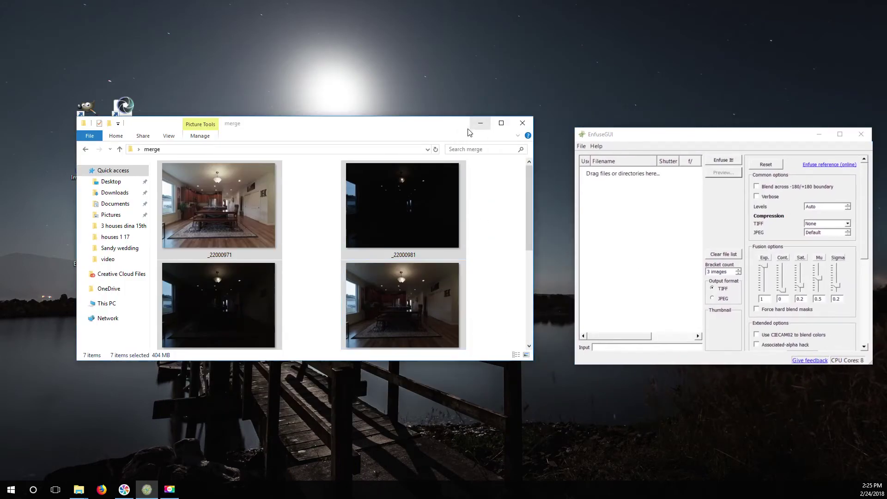
left_click(617, 137)
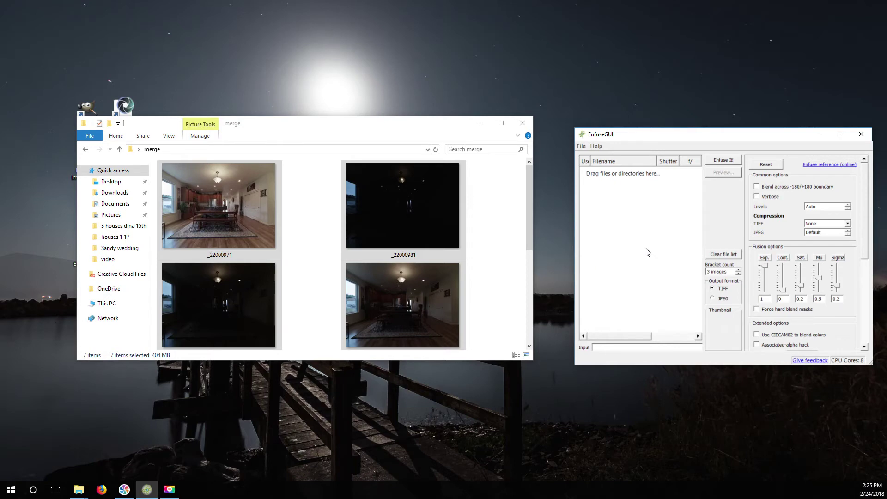
left_click_drag(672, 137, 653, 107)
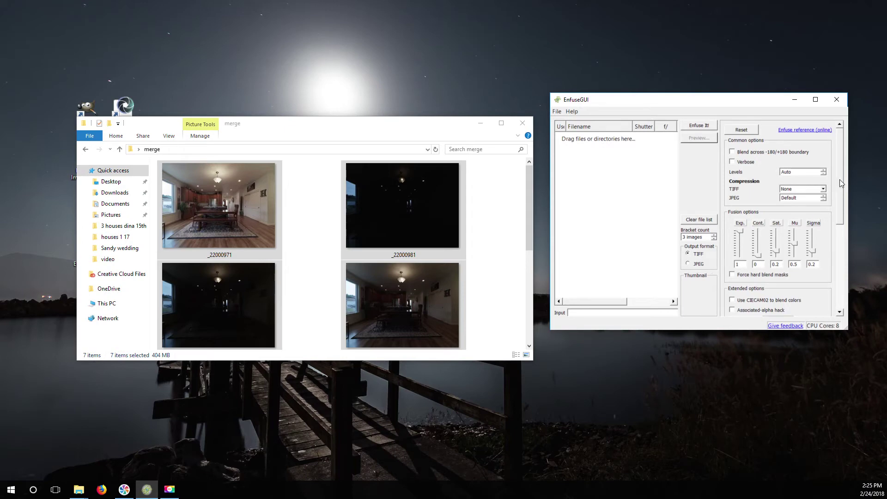
left_click_drag(842, 162, 624, 178)
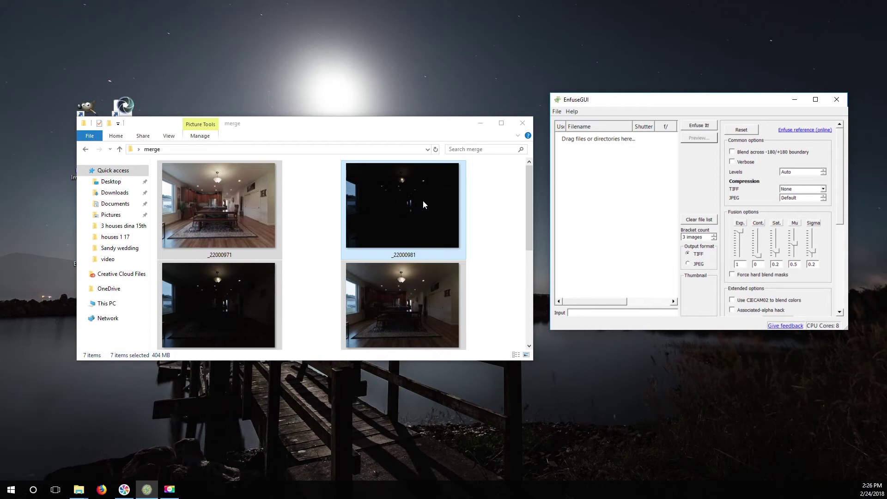
left_click_drag(422, 201, 618, 210)
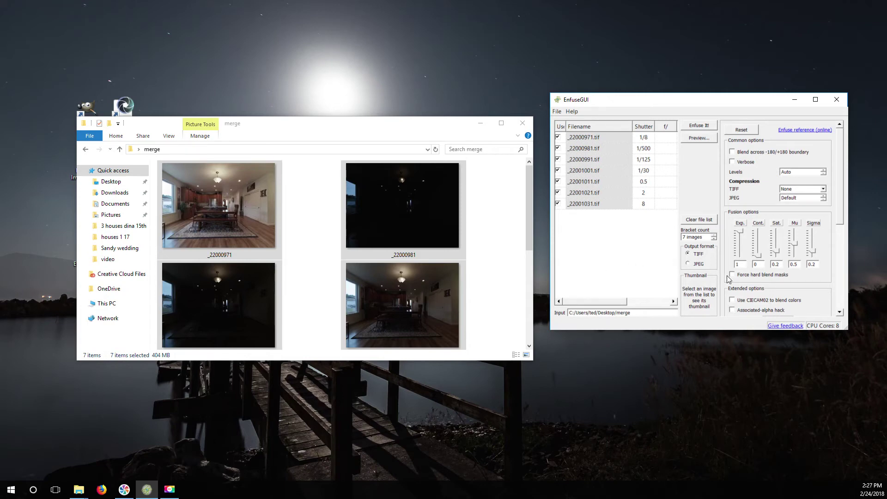
Run the fusion and open the merged TIFF from the new enfused folder
key("Return")
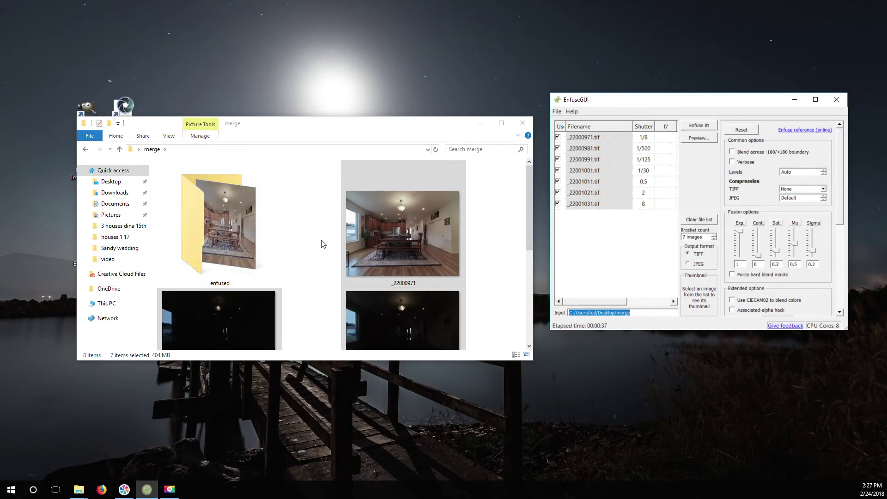
double_click(226, 234)
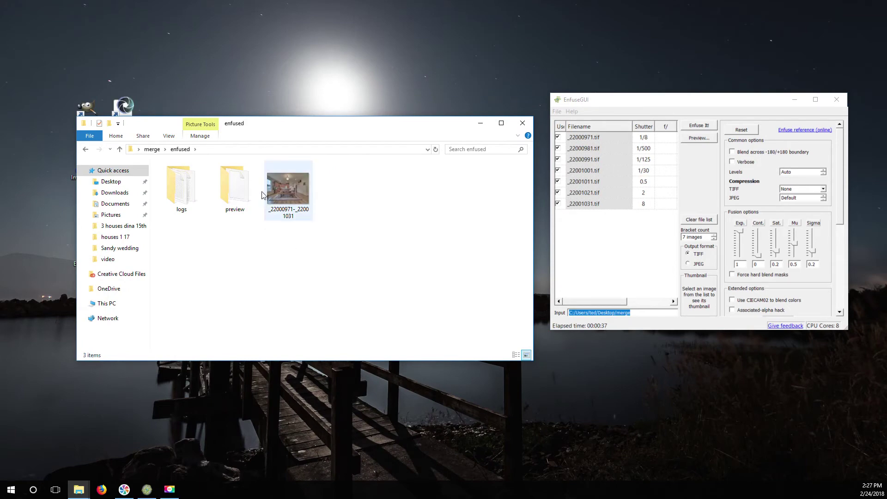
double_click(290, 196)
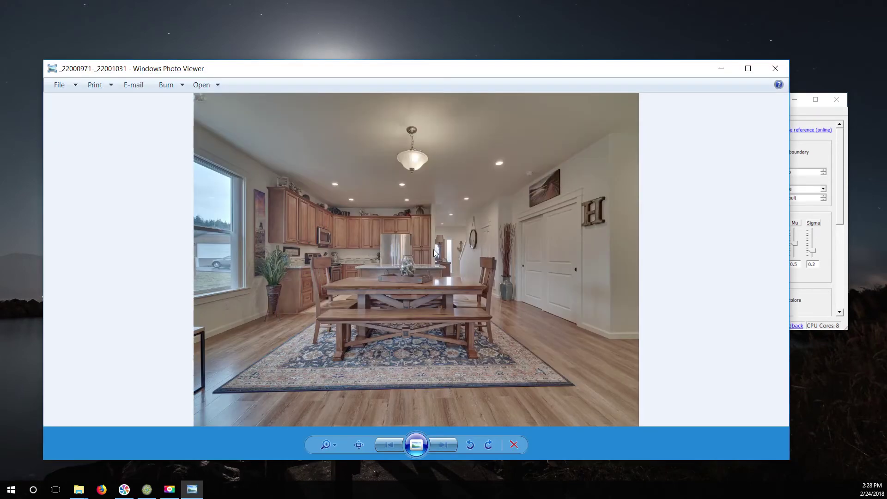
Inspect the fused room's ceiling and rug, then reapply natural hdr (5400 K, exposure 0.2, shadow 17)
scroll(412, 292, "up", 2)
scroll(412, 289, "down", 2)
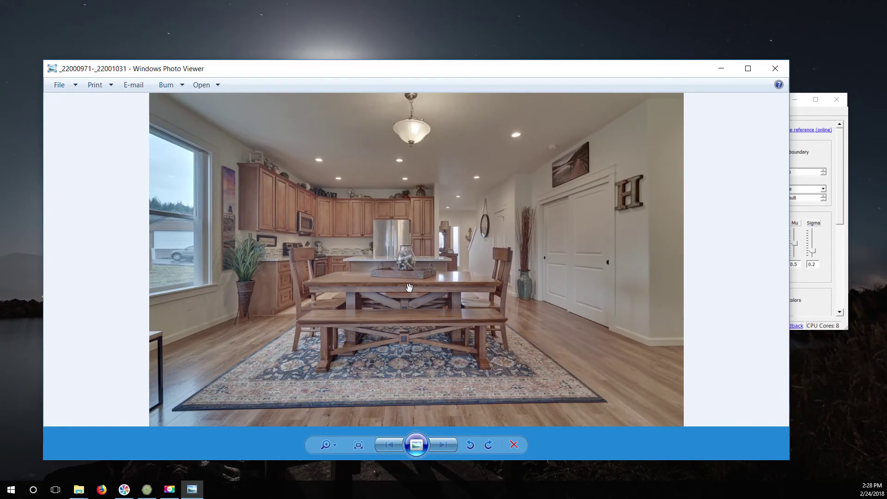
scroll(412, 286, "up", 2)
scroll(291, 279, "down", 1)
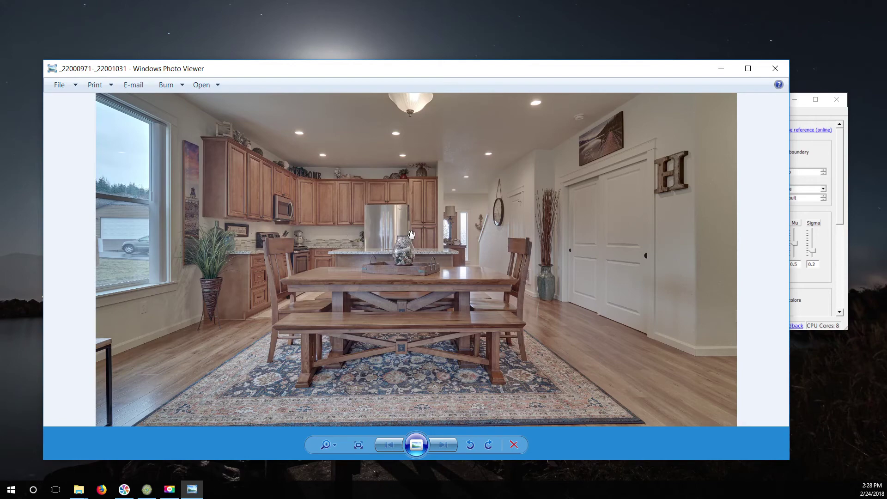
left_click_drag(411, 235, 383, 372)
left_click_drag(421, 319, 442, 209)
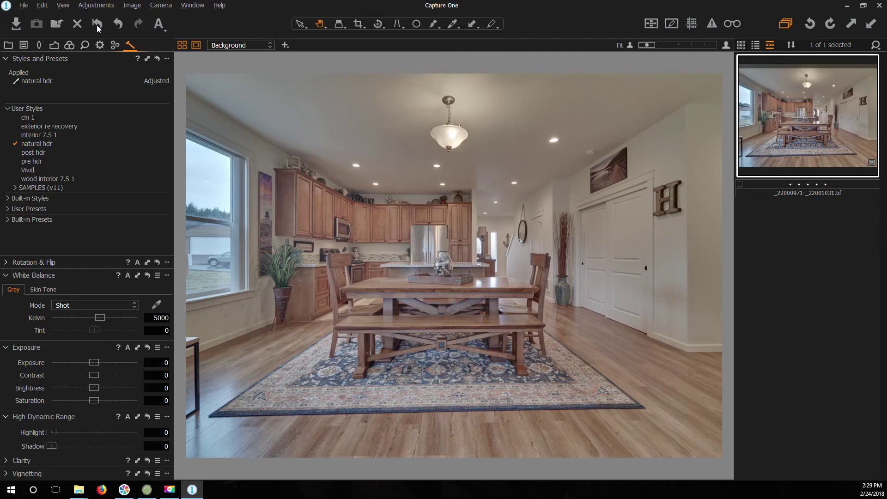
left_click(96, 25)
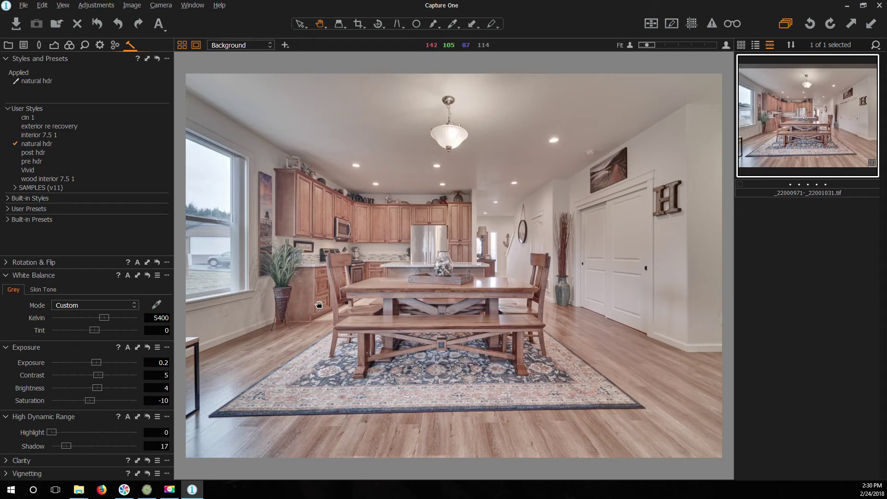
Brush-mask the lower-left dining area with less exposure and more saturation, then add a gradient layer toward the rug
key("b")
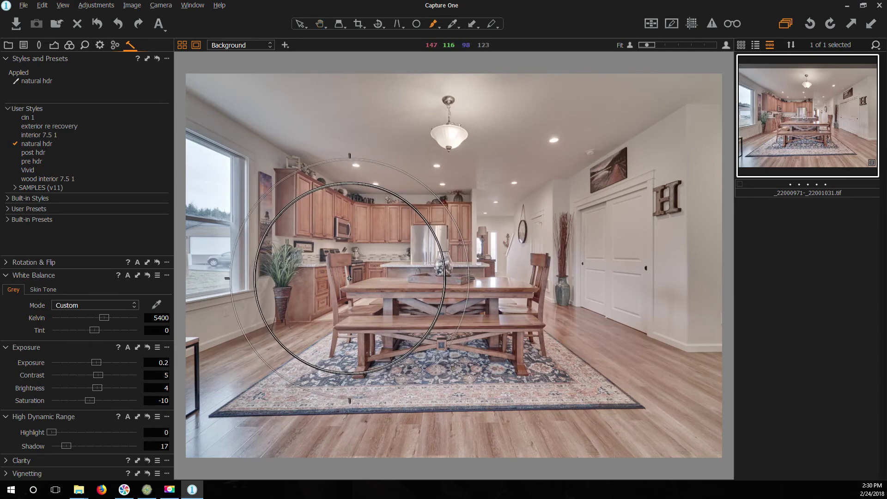
mouse_move(327, 268)
left_mouse_down()
mouse_move(376, 277)
mouse_move(502, 452)
left_mouse_up()
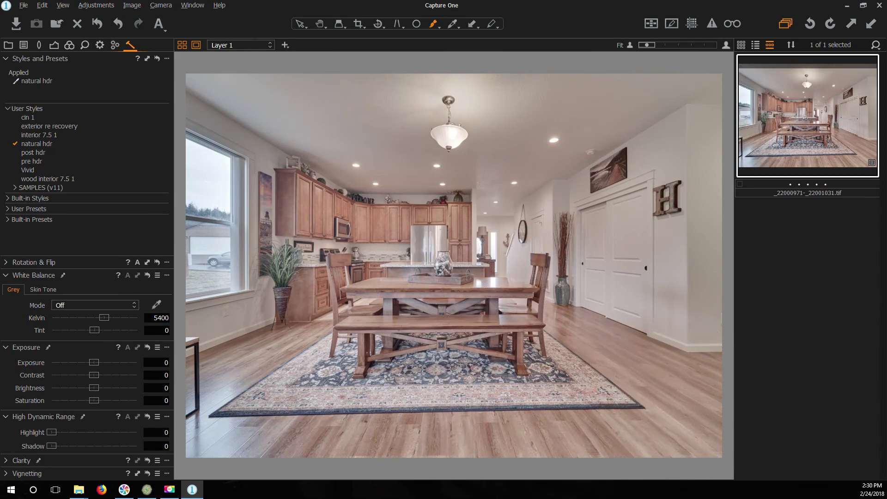
mouse_move(293, 383)
left_mouse_down()
mouse_move(287, 365)
mouse_move(356, 389)
mouse_move(323, 372)
left_mouse_up()
left_click_drag(97, 359, 95, 365)
left_click_drag(112, 400, 111, 401)
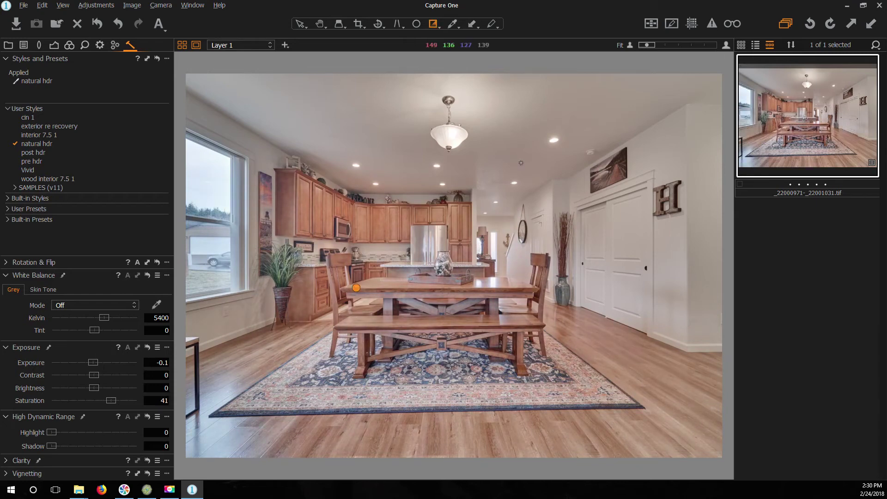
key("ctrl+shift+l")
left_click_drag(527, 144, 386, 393)
Set Layer 2's exposure to 0.3 and lower its saturation to -19
mouse_move(93, 361)
left_mouse_down()
mouse_move(105, 364)
mouse_move(99, 369)
left_mouse_up()
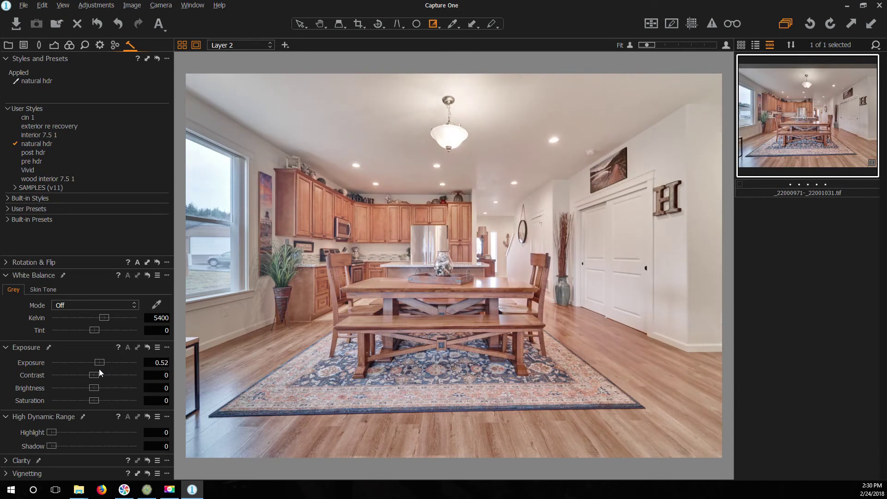
double_click(100, 361)
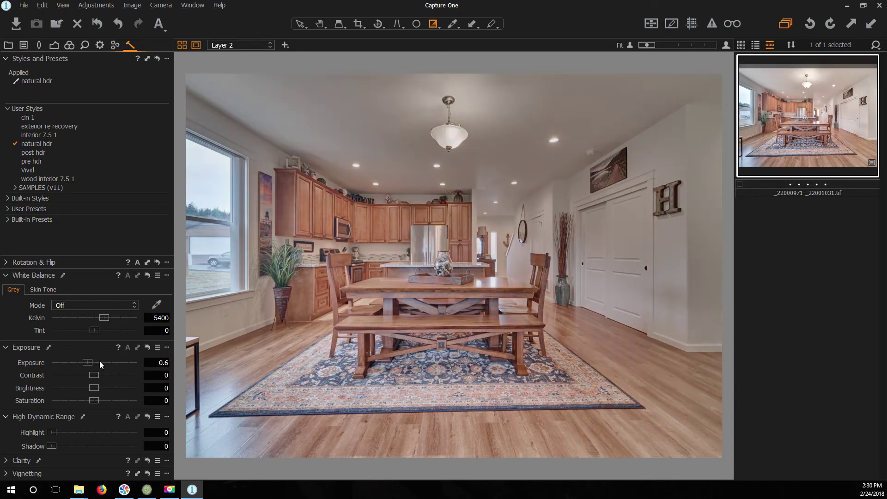
left_click(99, 362)
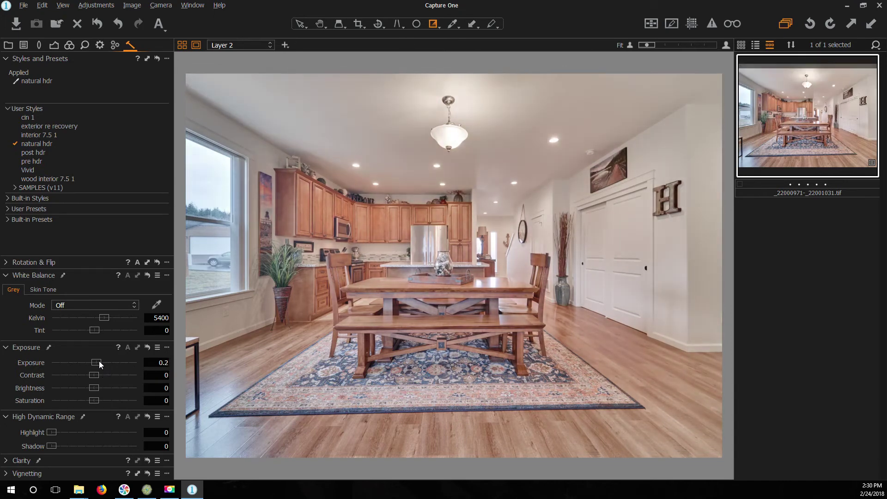
mouse_move(95, 400)
left_mouse_down()
mouse_move(77, 402)
mouse_move(87, 404)
left_mouse_up()
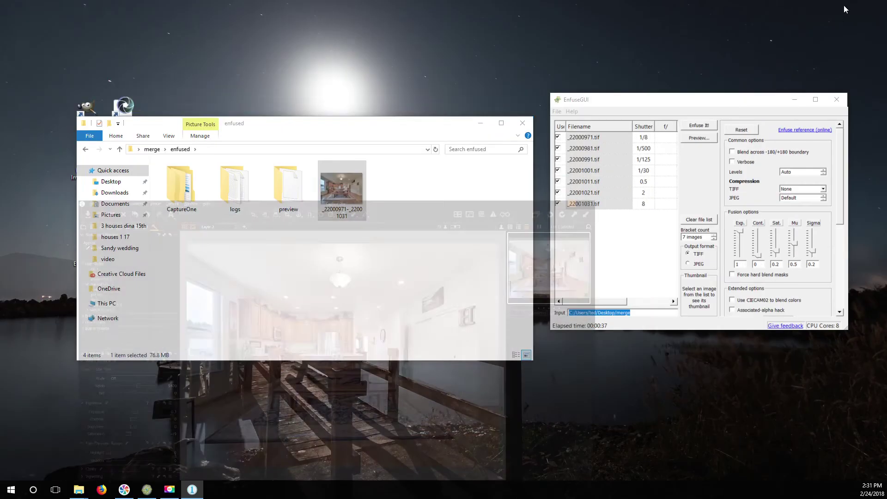
Minimize Capture One to reveal the enfused folder with the merged TIFF beside EnfuseGUI
left_click(848, 6)
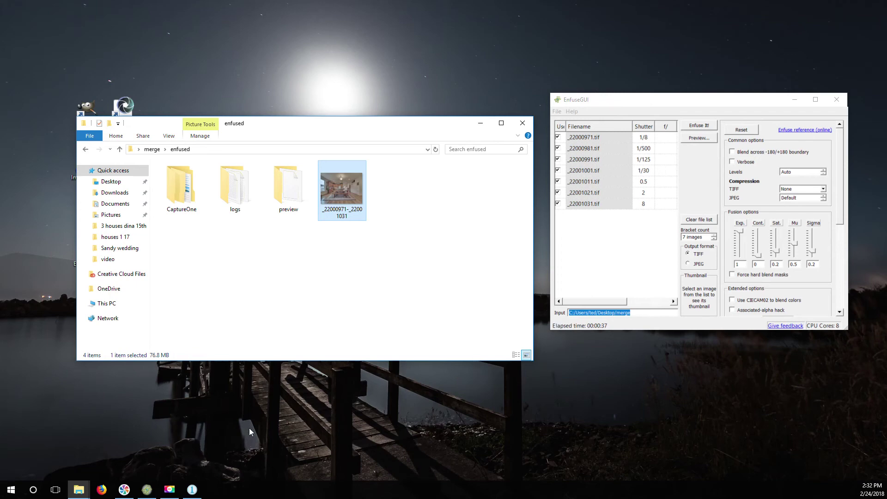
mouse_move(192, 490)
Minimize File Explorer and move the Photos window showing DSC_7249.NEF further left
left_click(481, 123)
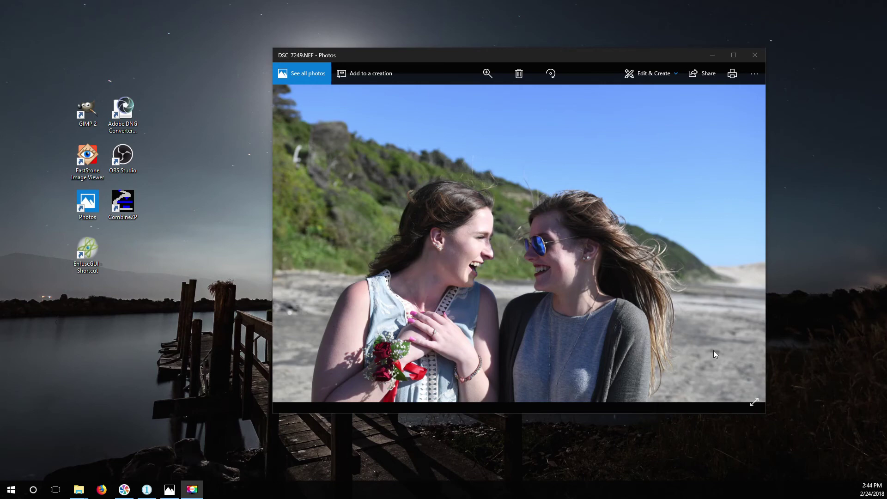
left_click_drag(688, 54, 645, 56)
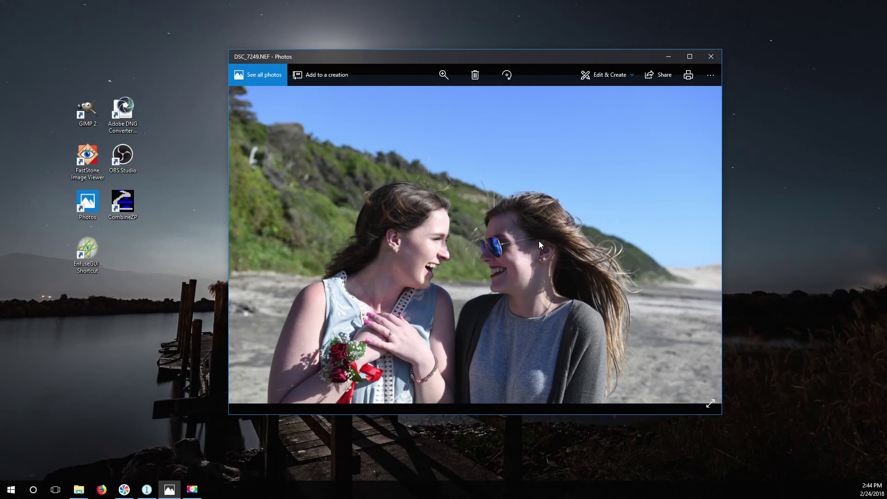
left_click(598, 78)
Open the beach photo in the editor and apply Enhance your photo at about 53 strength
left_click(586, 103)
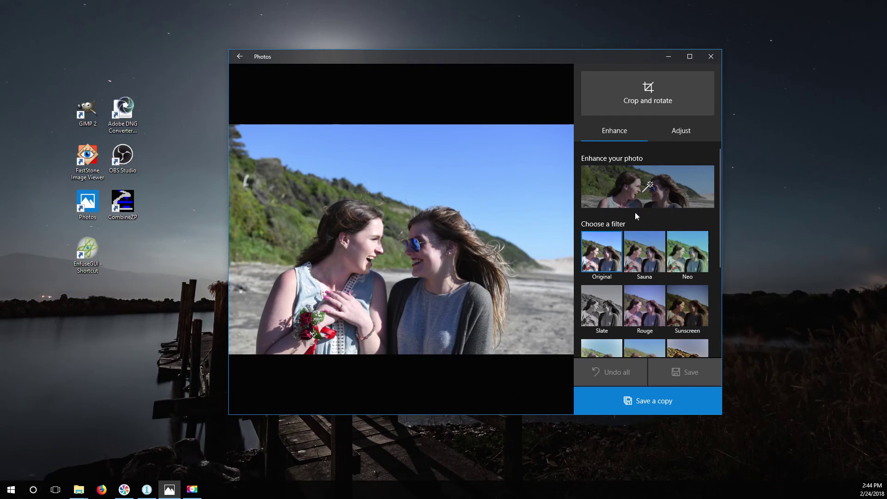
left_click(646, 184)
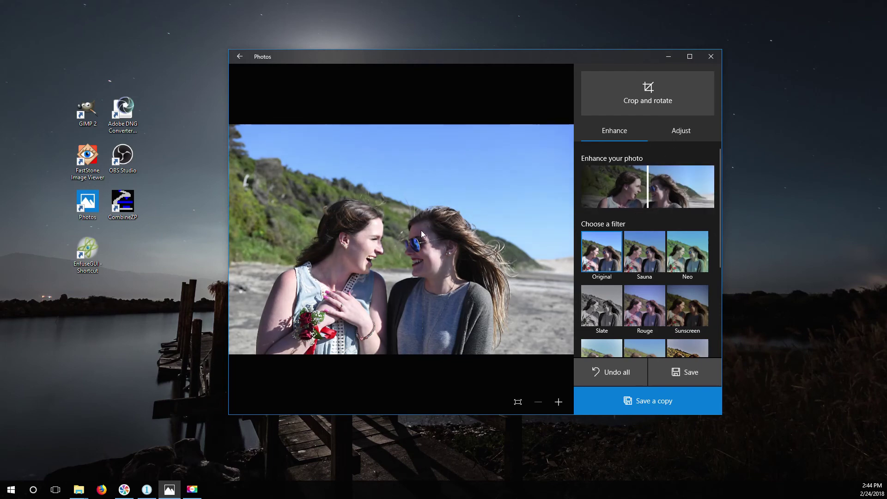
mouse_move(647, 197)
left_mouse_down()
mouse_move(590, 195)
mouse_move(652, 187)
left_mouse_up()
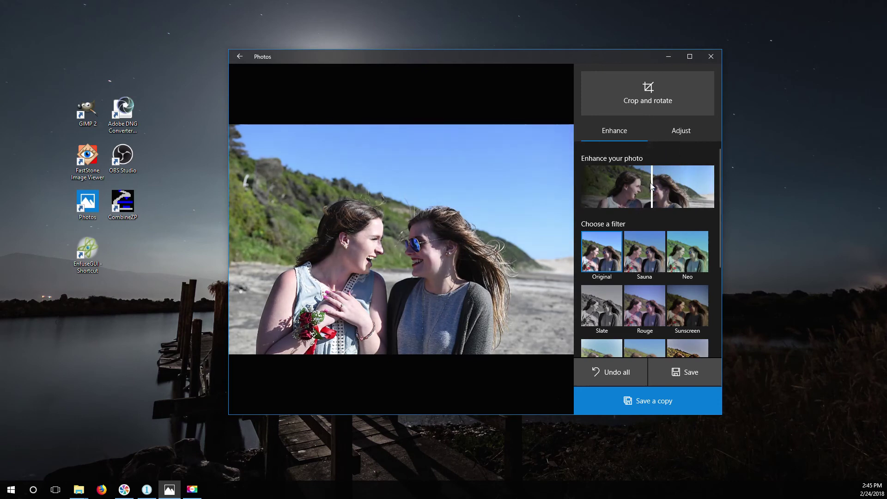
left_click(688, 131)
Maximize the editor, increase Vignette and Clarity, and tone down Color
mouse_move(649, 187)
left_mouse_down()
mouse_move(637, 190)
mouse_move(648, 189)
left_mouse_up()
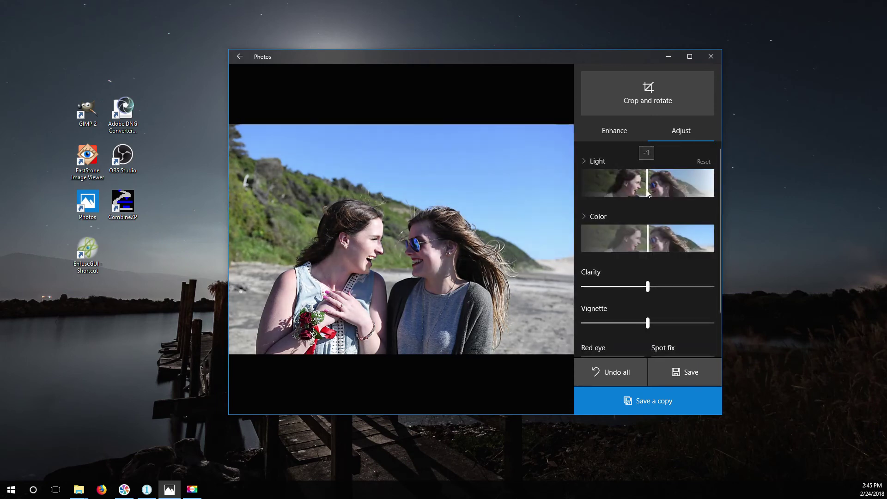
left_click(690, 57)
left_click_drag(813, 274, 834, 267)
left_click_drag(813, 187, 837, 189)
left_click(749, 167)
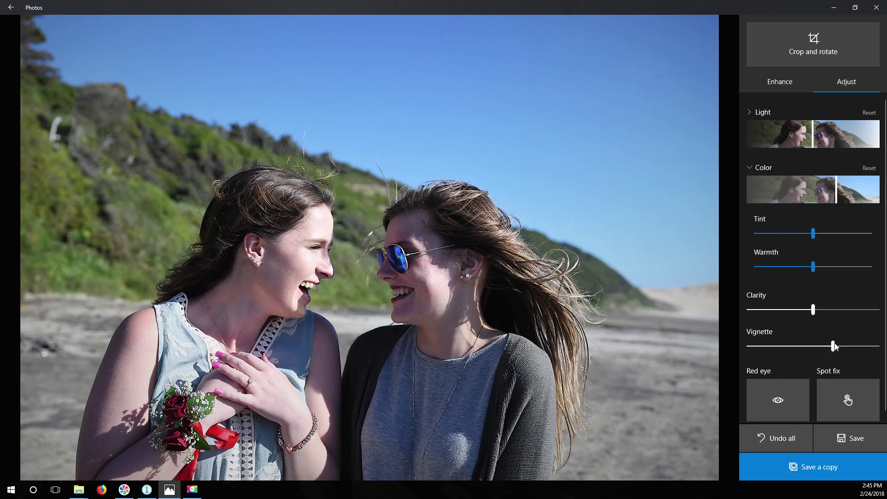
left_click_drag(814, 310, 833, 314)
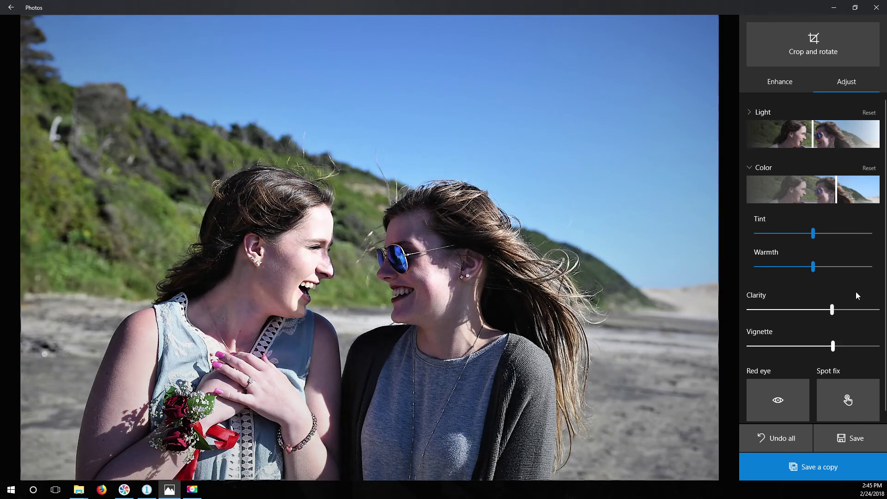
In the Light controls, brighten Exposure, pull down Highlights and lift Shadows
left_click(750, 112)
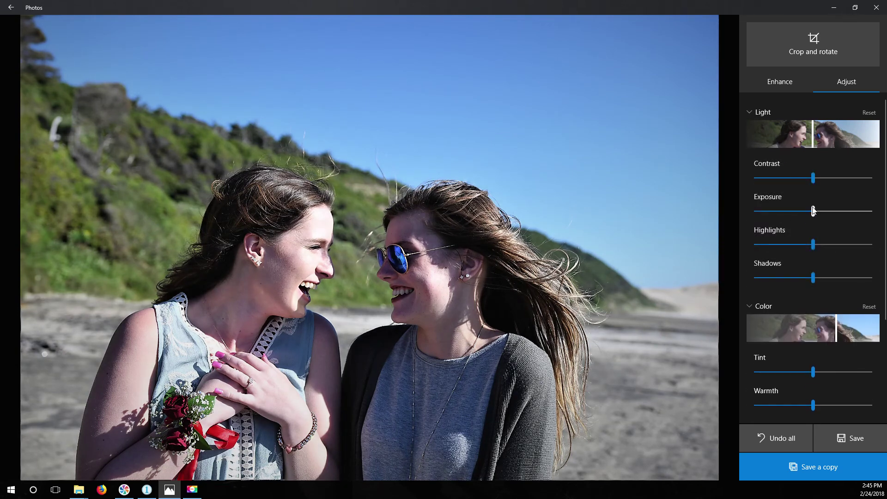
mouse_move(815, 204)
left_mouse_down()
mouse_move(801, 209)
mouse_move(836, 212)
mouse_move(800, 218)
mouse_move(813, 219)
left_mouse_up()
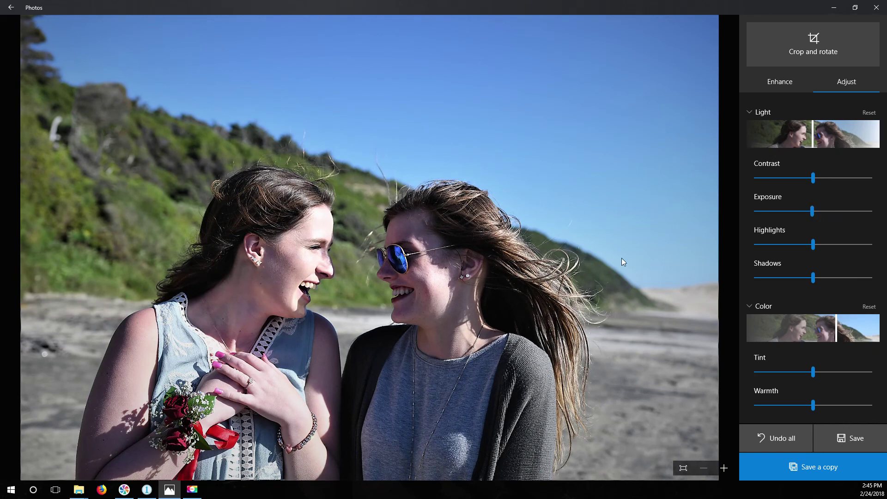
left_click_drag(815, 251, 844, 276)
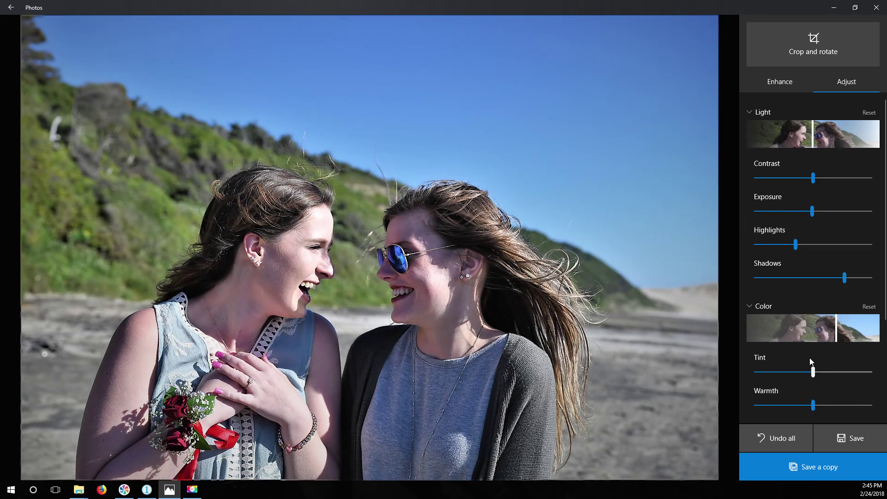
scroll(809, 362, "down", 5)
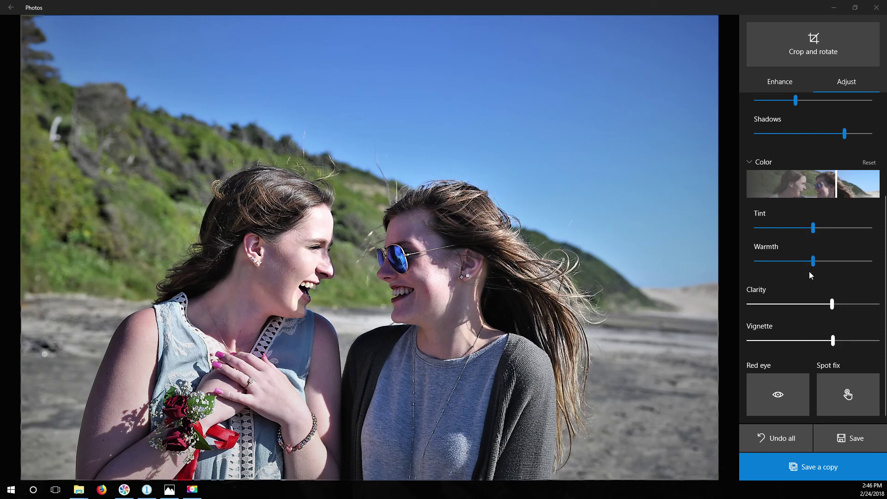
Nudge the Warmth slider slightly up for warmer skin tones
left_click_drag(812, 261, 823, 268)
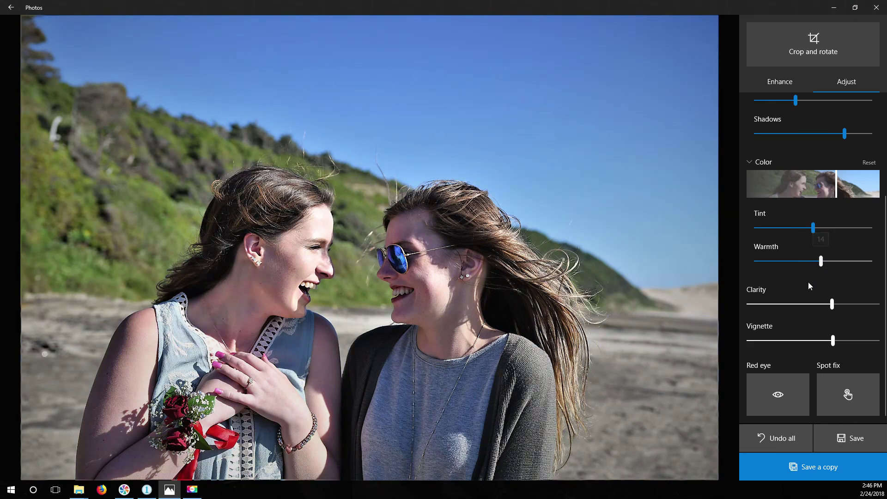
left_click(799, 473)
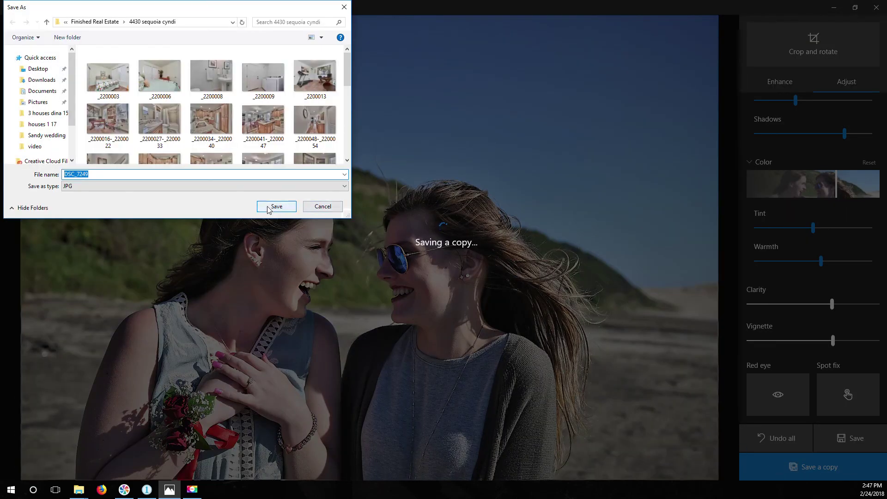
left_click(321, 206)
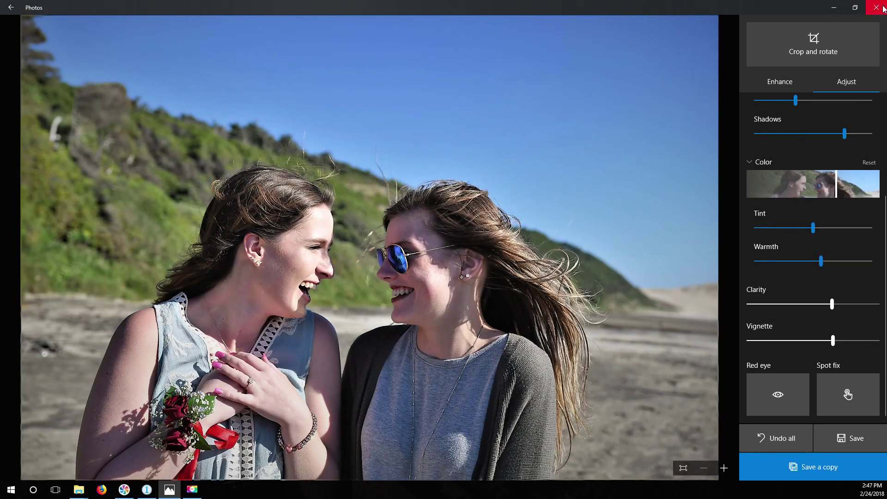